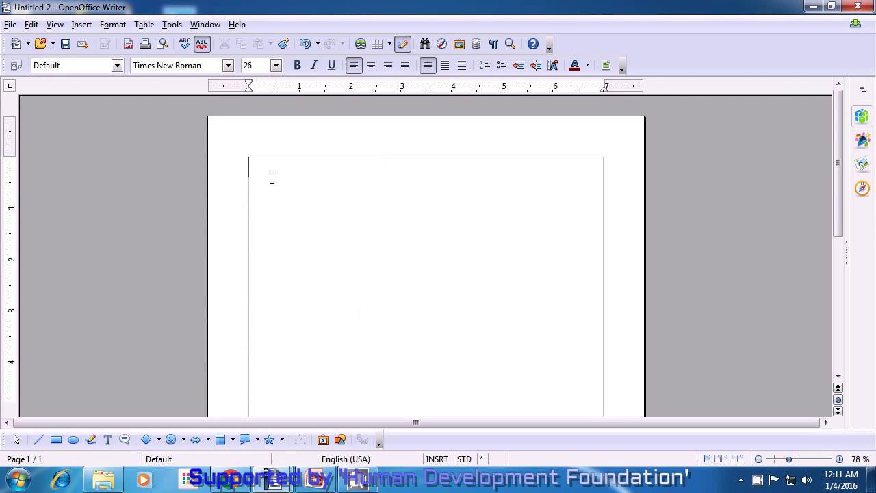
# Write the lowercase alphabet from a to z without spaces on the first line and begin a new line
pyautogui.write('abcdefg')
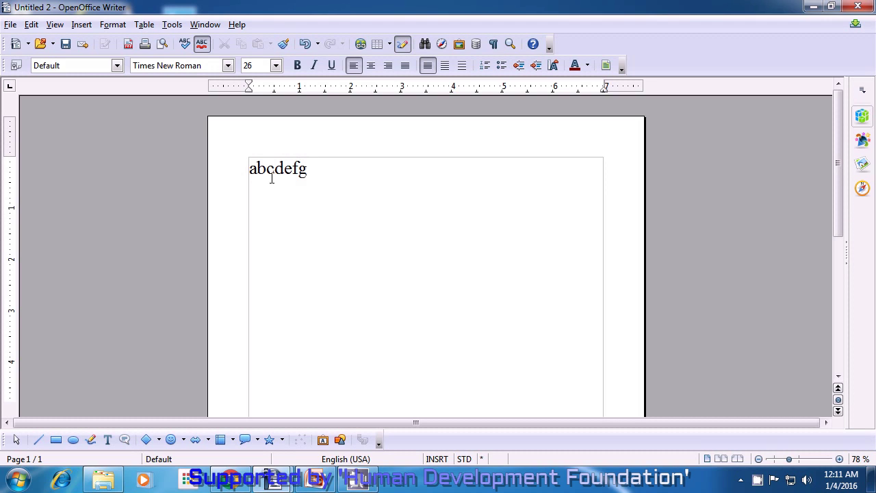
pyautogui.write('hijklmno')
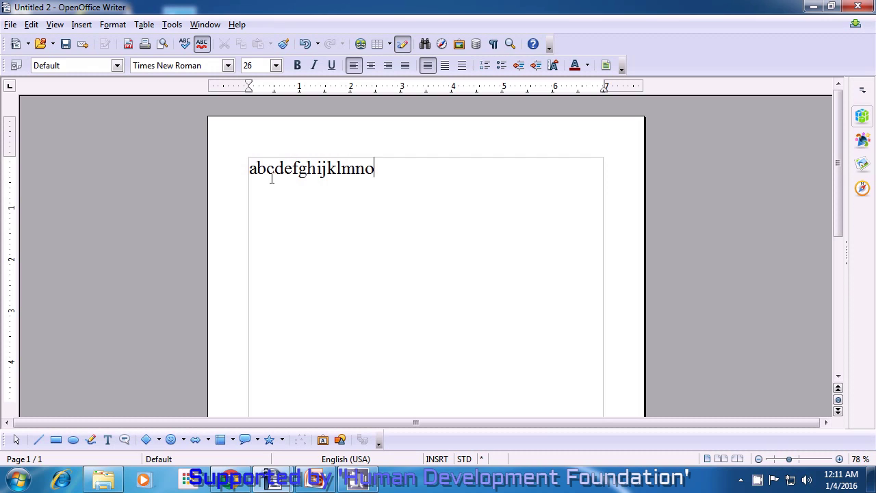
pyautogui.write('pqrstuvw')
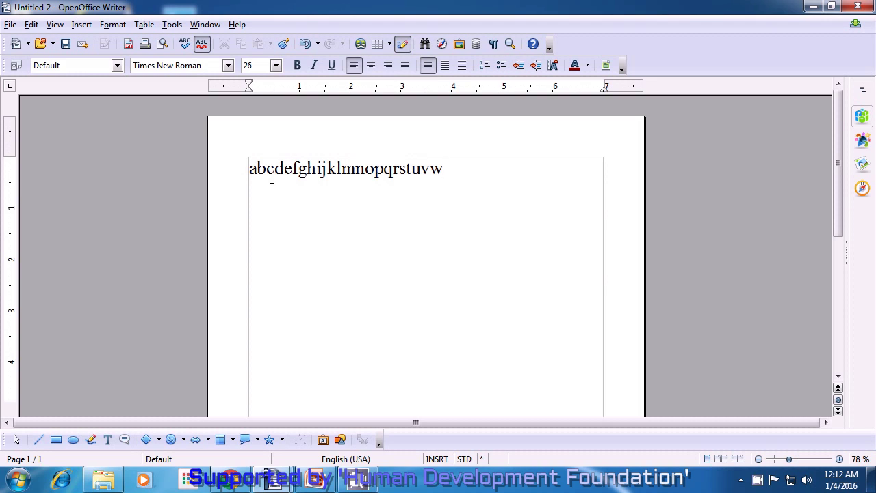
pyautogui.write('xyz')
pyautogui.press('Return')
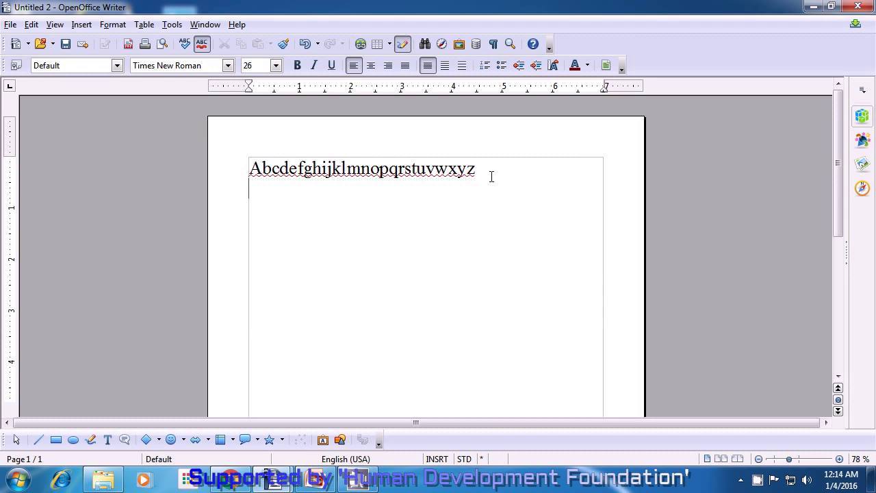
pyautogui.write('01234567')
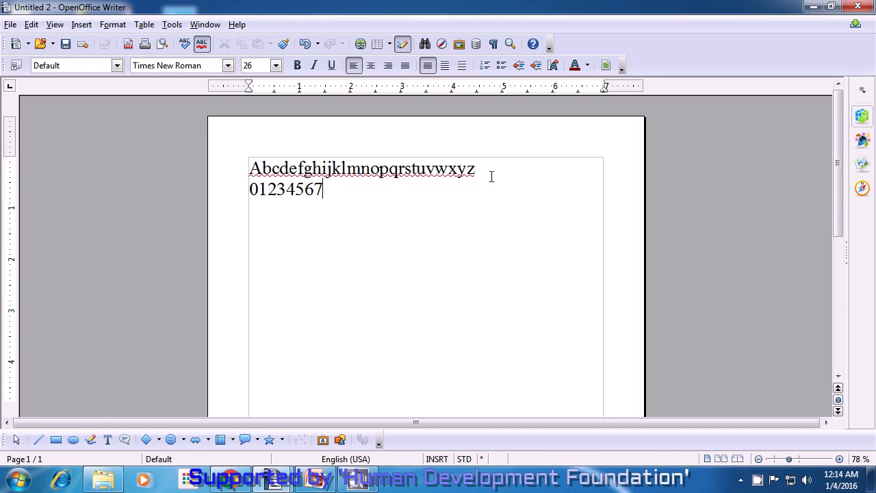
pyautogui.write('89')
pyautogui.click(756, 483)
pyautogui.press('Return')
# Write the sentence "my name is computer shiksha." on the third line
pyautogui.write('my na')
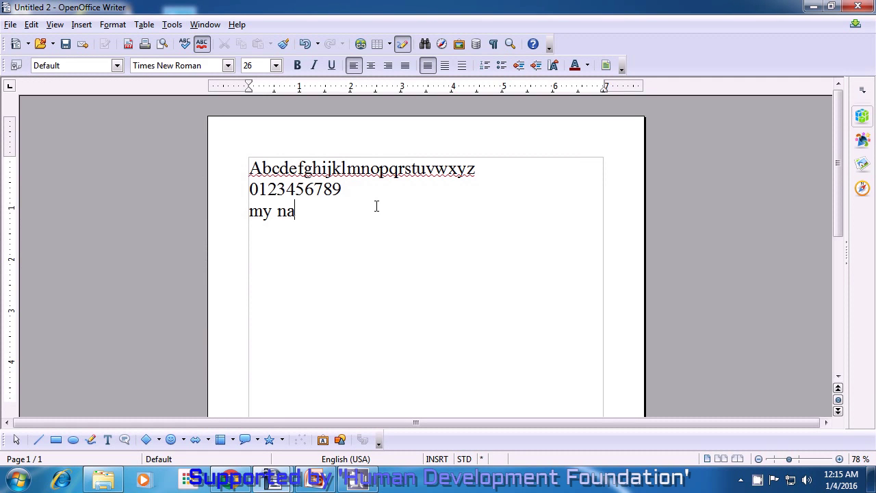
pyautogui.write('me is com')
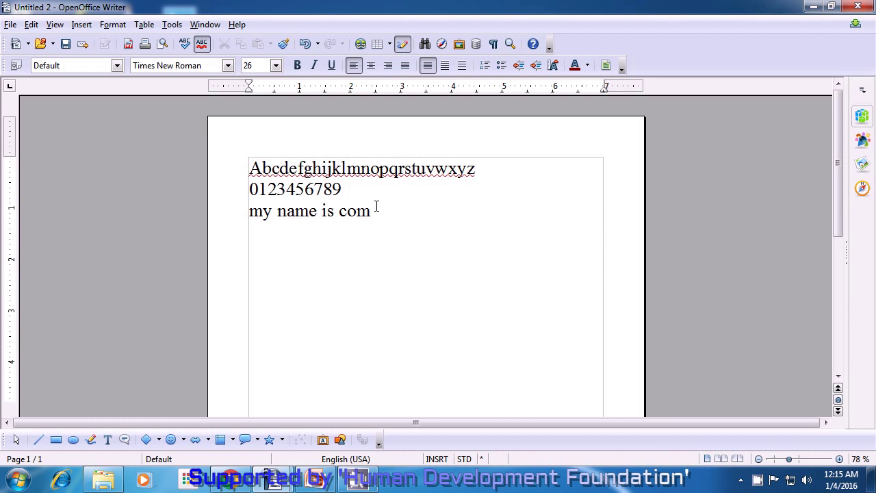
pyautogui.write('puter shiksha')
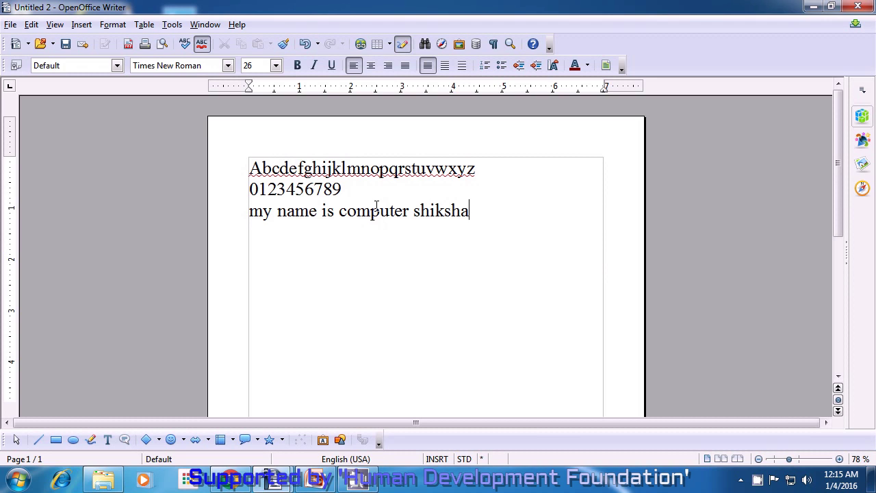
pyautogui.write('.')
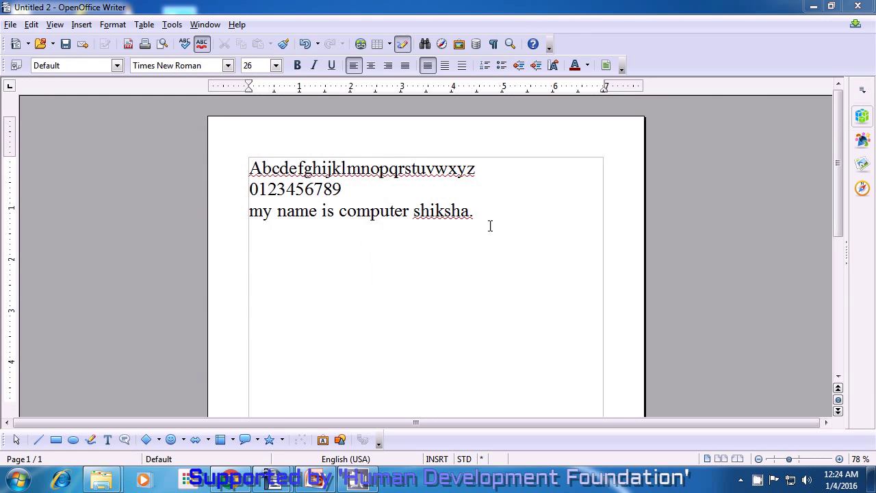
# Move the cursor back into the word "computer" on the third line and erase the letters "comp" before it
pyautogui.press('Left')
pyautogui.press('Left')
pyautogui.press('Left')
pyautogui.press('Left')
pyautogui.press('Left')
pyautogui.press('Left')
pyautogui.press('Left')
pyautogui.press('Left')
pyautogui.press('Left')
pyautogui.press('Left')
pyautogui.press('Left')
pyautogui.press('Left')
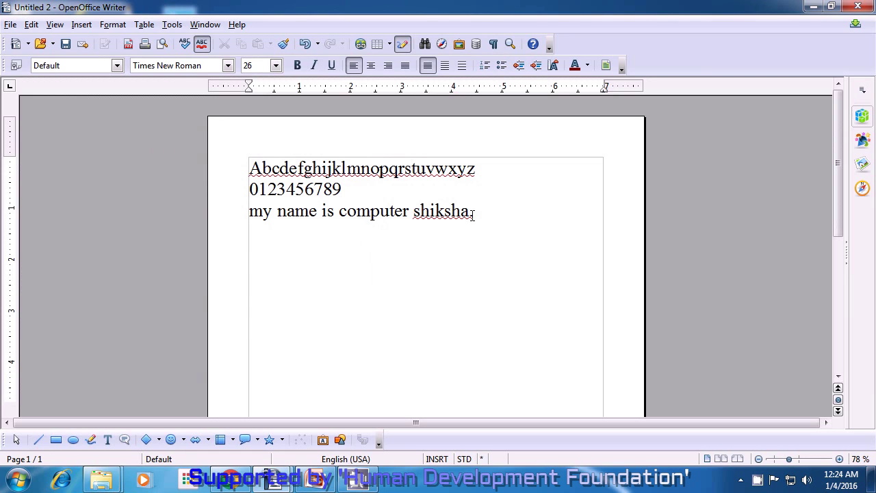
pyautogui.press('BackSpace')
pyautogui.press('BackSpace')
pyautogui.press('BackSpace')
pyautogui.press('BackSpace')
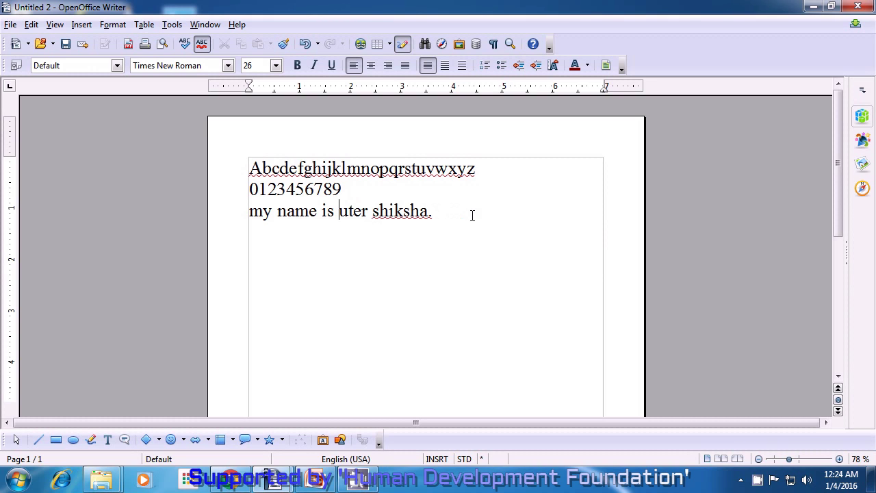
# Erase the characters "uter shik" following the cursor on the third line
pyautogui.press('Delete')
pyautogui.press('Delete')
pyautogui.press('Delete')
pyautogui.press('Delete')
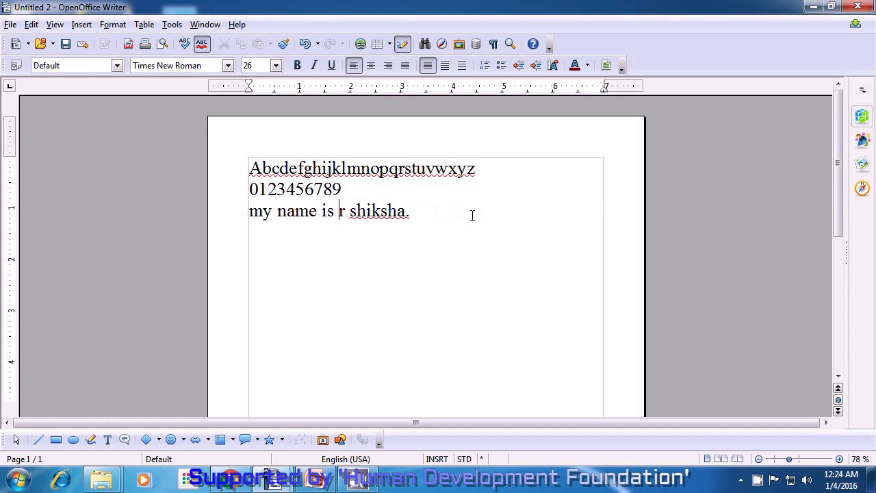
pyautogui.press('Delete')
pyautogui.press('Delete')
pyautogui.press('Delete')
pyautogui.press('Delete')
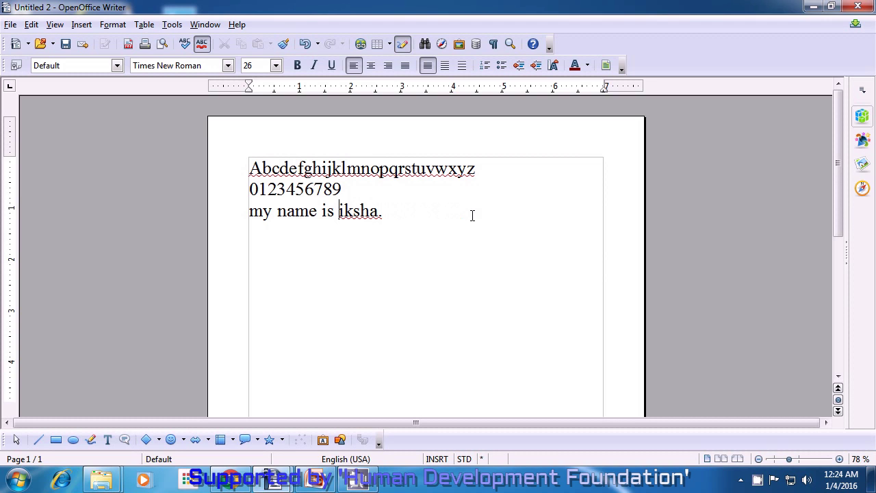
pyautogui.press('Delete')
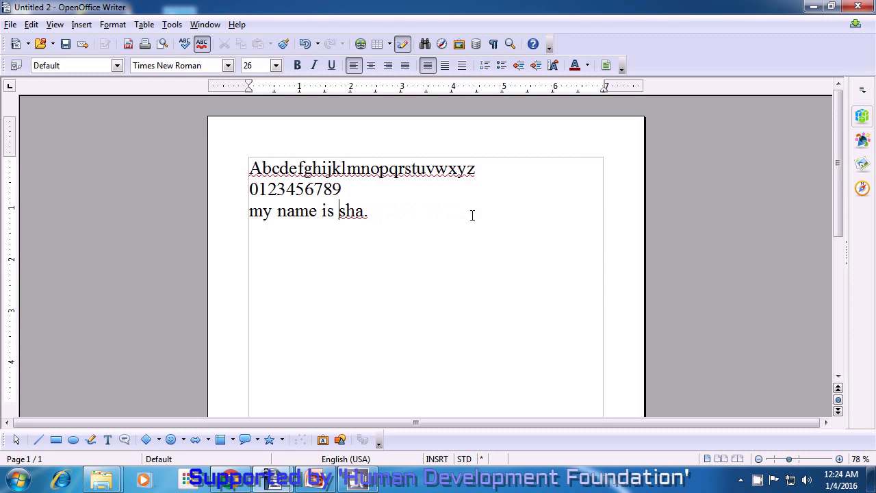
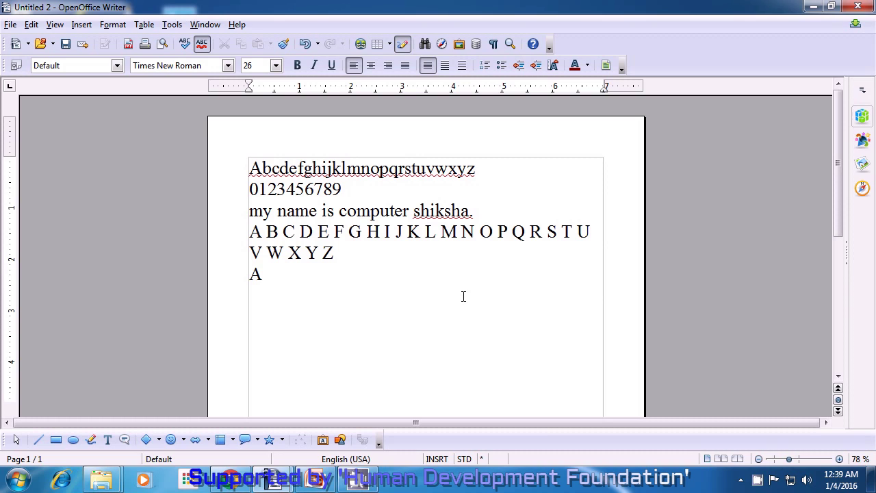
# Complete the second capital alphabet after its A with the letters B to Z, separated by spaces
pyautogui.write('B C D E F G H ')
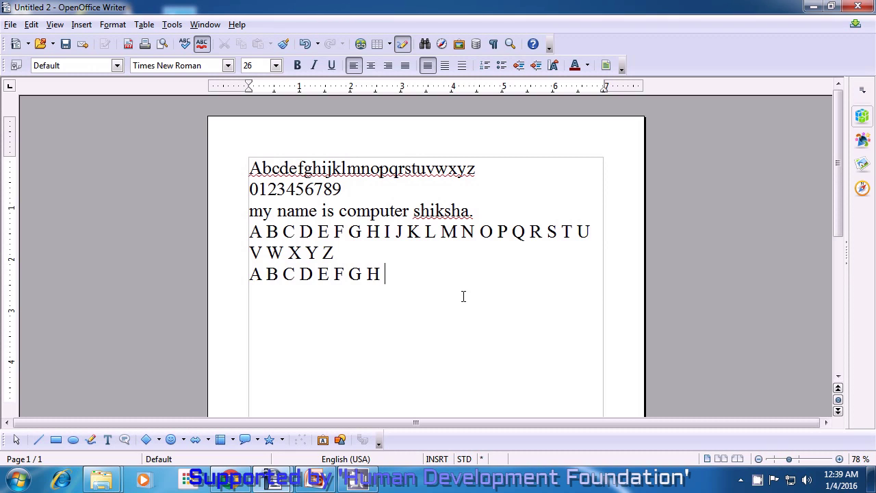
pyautogui.write('I J K L M N O ')
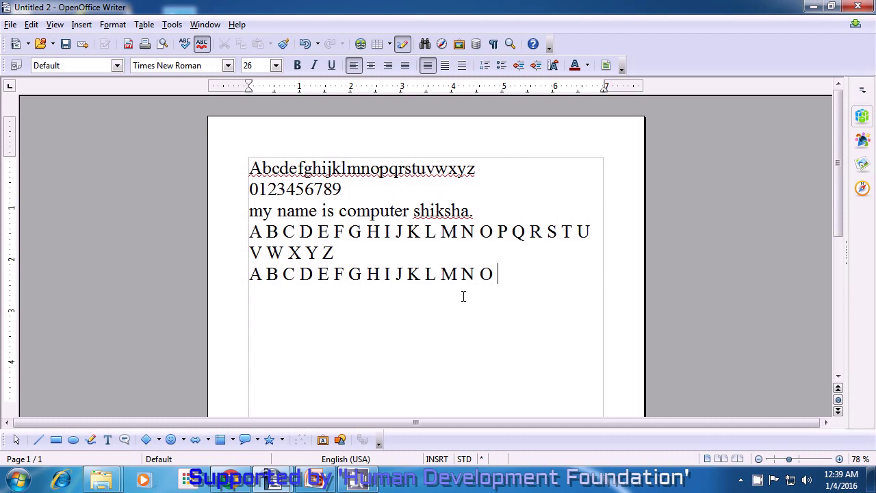
pyautogui.write('P Q R S T U ')
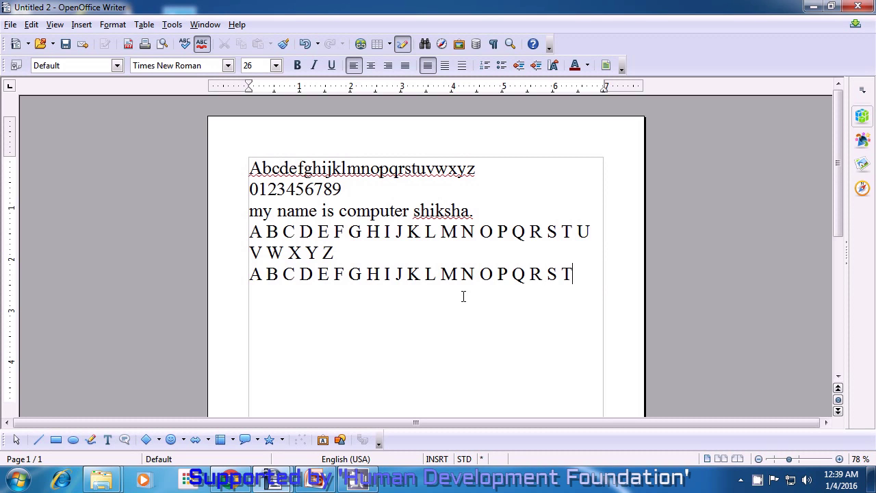
pyautogui.write('V W X Y Z')
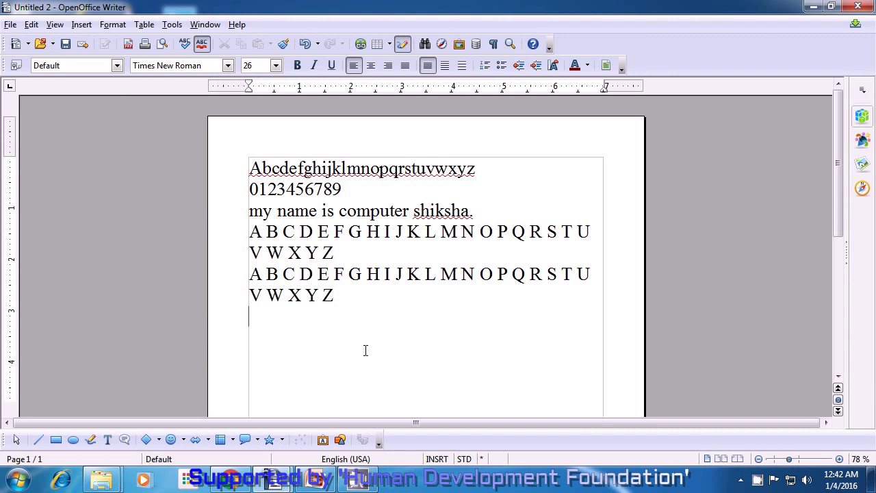
# Write the symbols "!@#$%%^*()_+" on the empty line below the second capital alphabet
pyautogui.write('!@#$%')
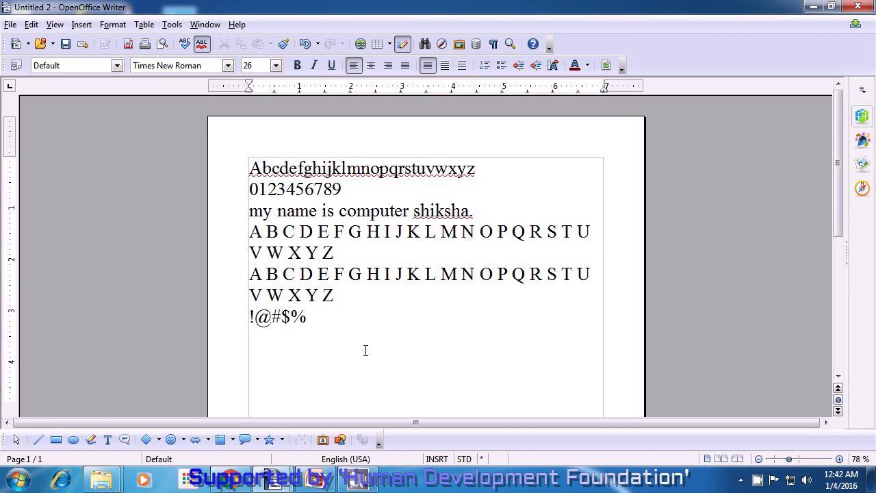
pyautogui.write('%^*()_+')
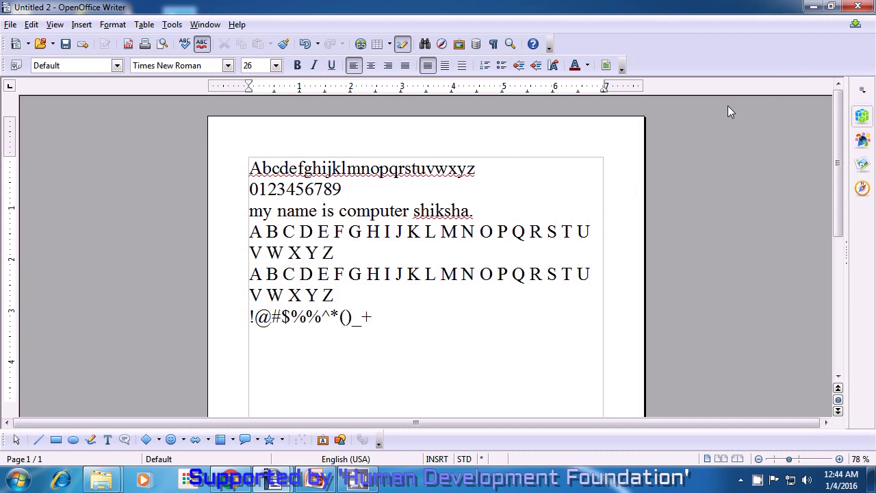
# Close the document and discard its unsaved changes
pyautogui.click(857, 6)
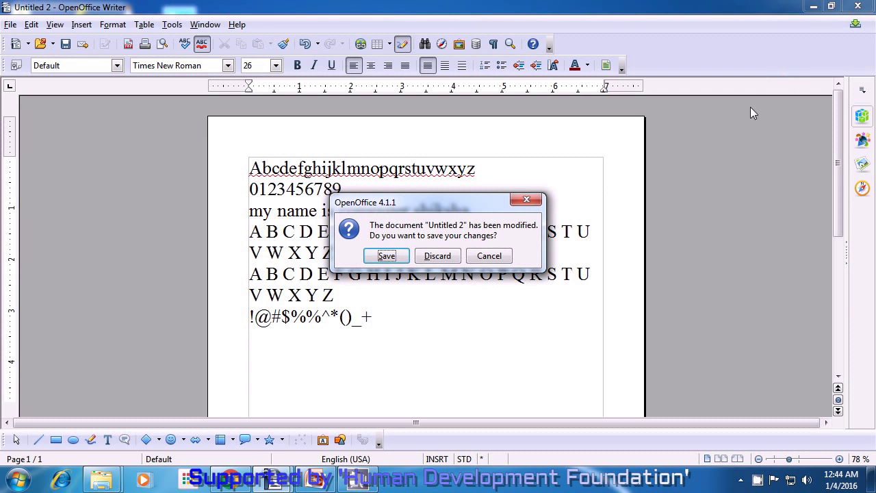
pyautogui.click(438, 256)
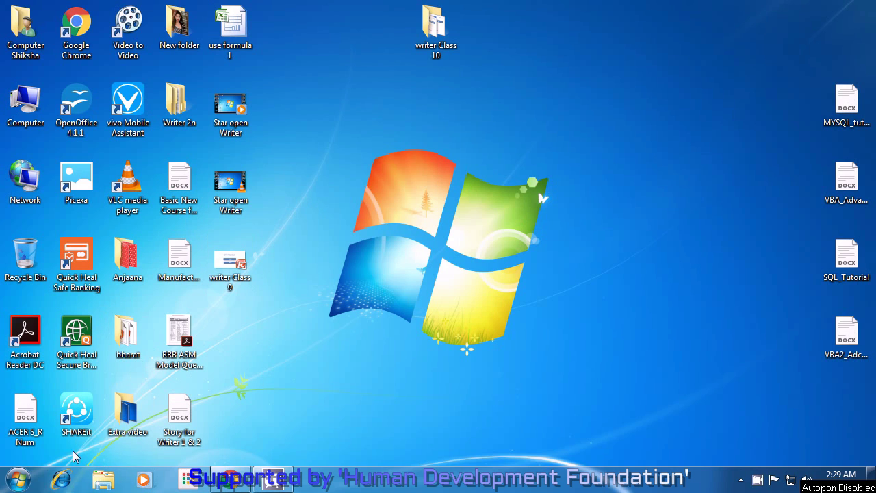
# Open the Windows Start menu from the desktop
pyautogui.click(19, 485)
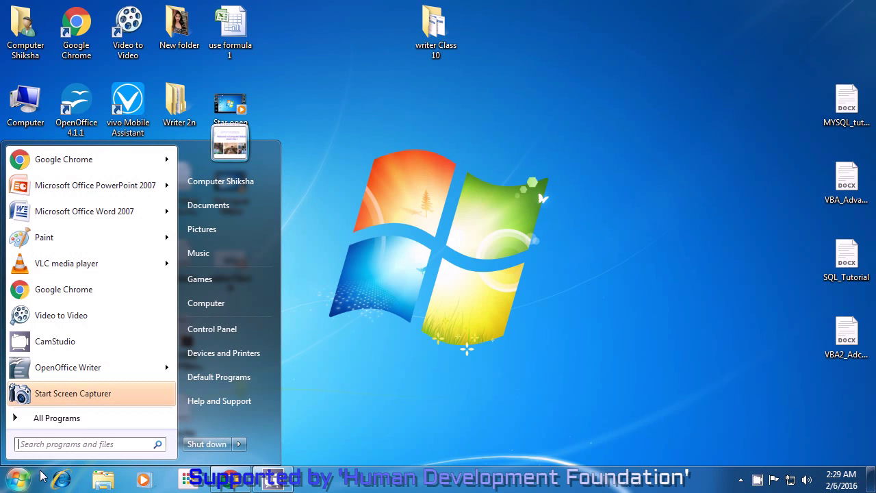